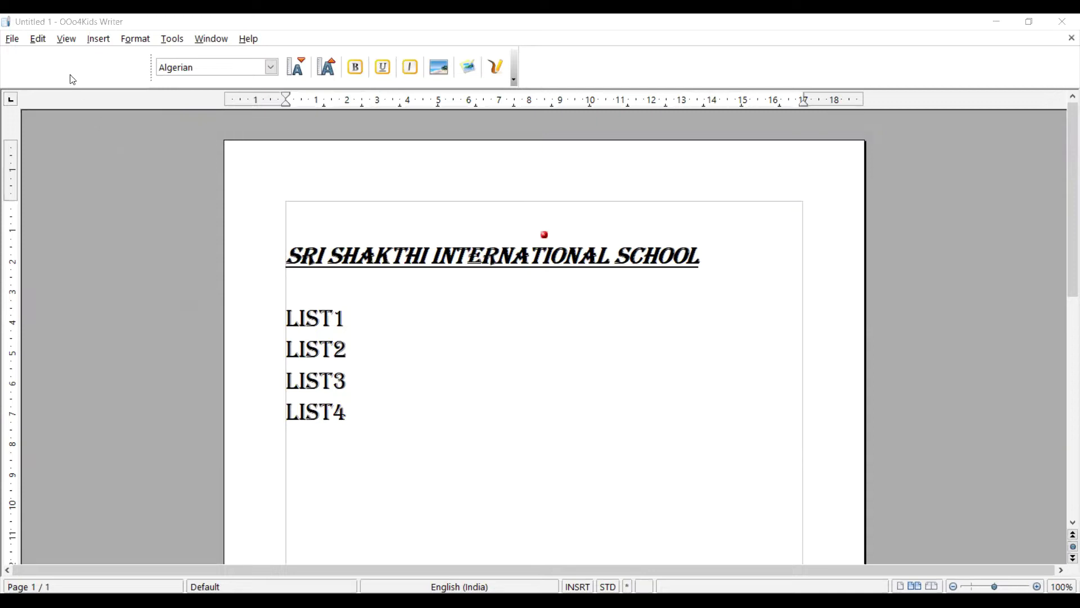
left_click(67, 40)
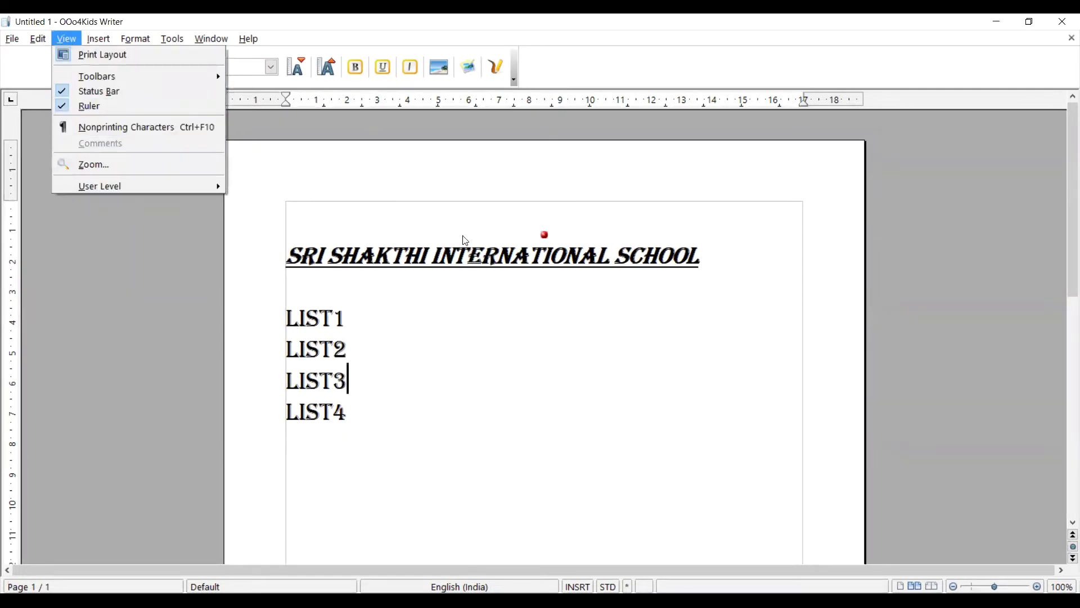
left_click(268, 112)
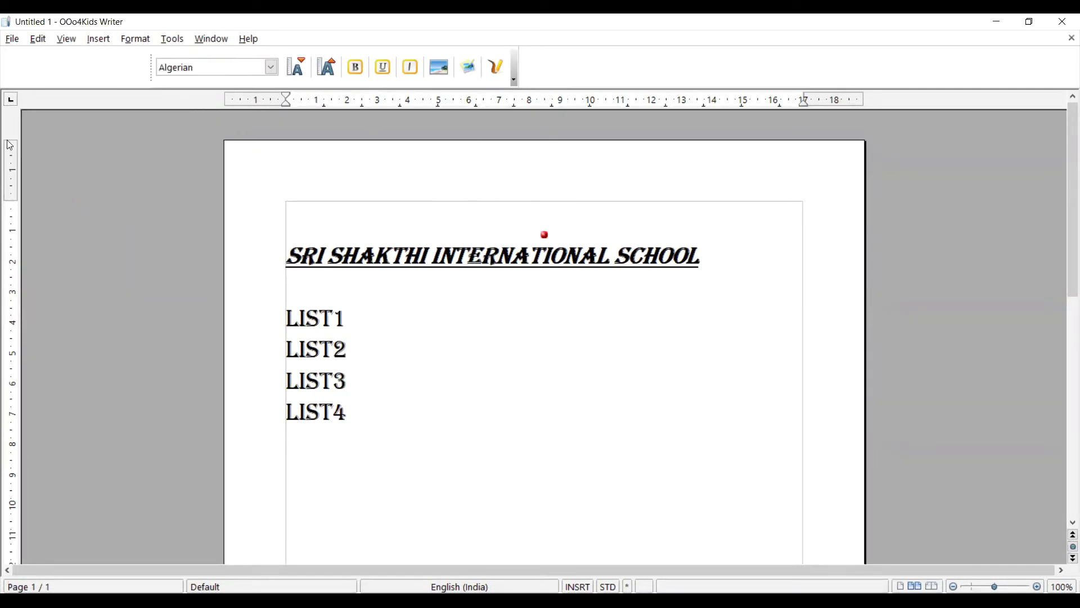
left_click(68, 40)
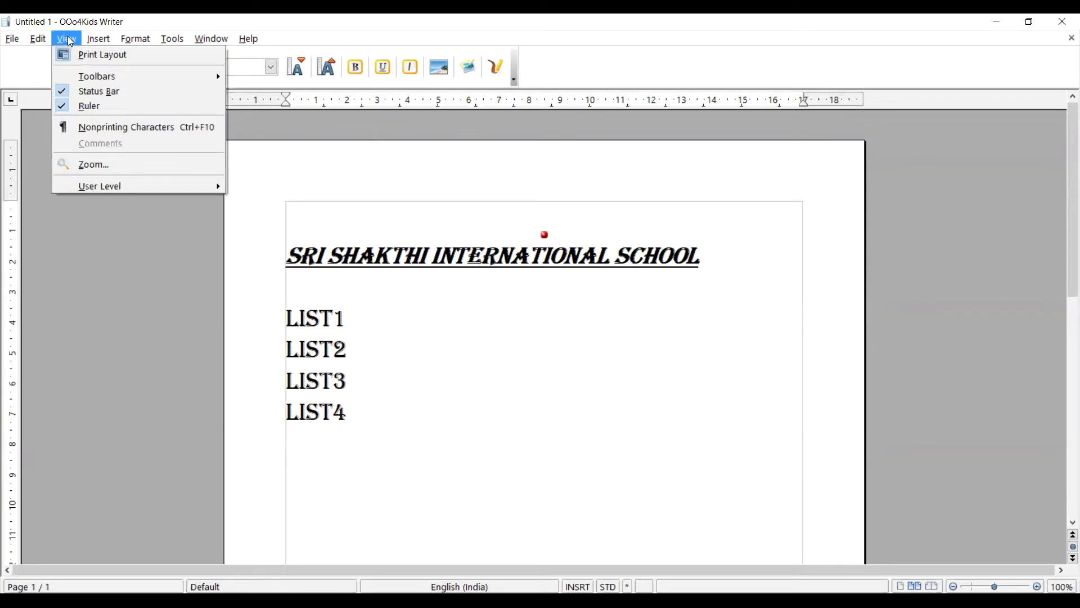
left_click(93, 107)
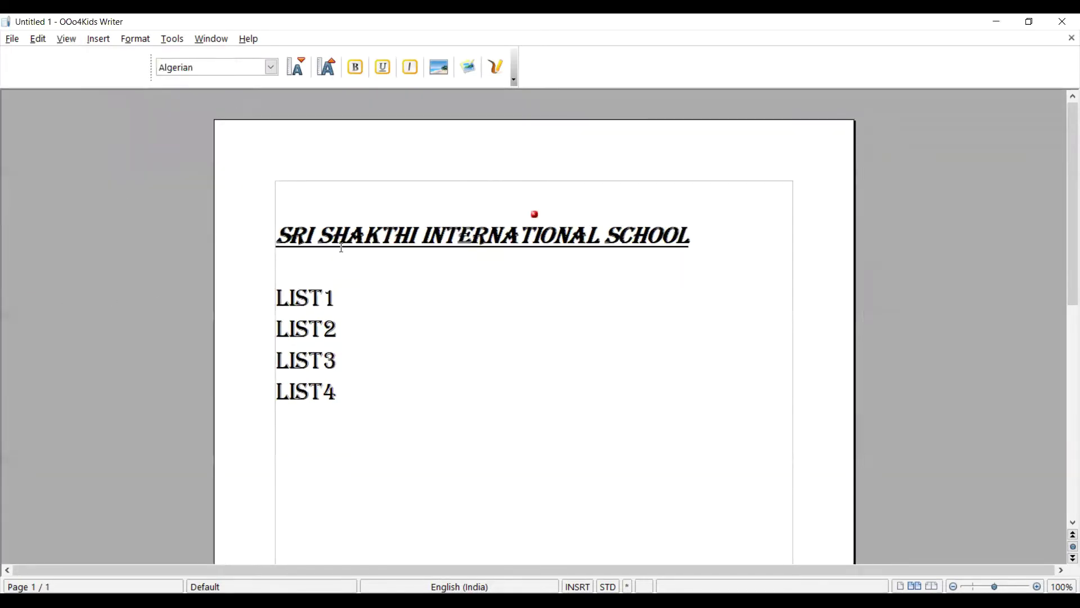
left_click(63, 40)
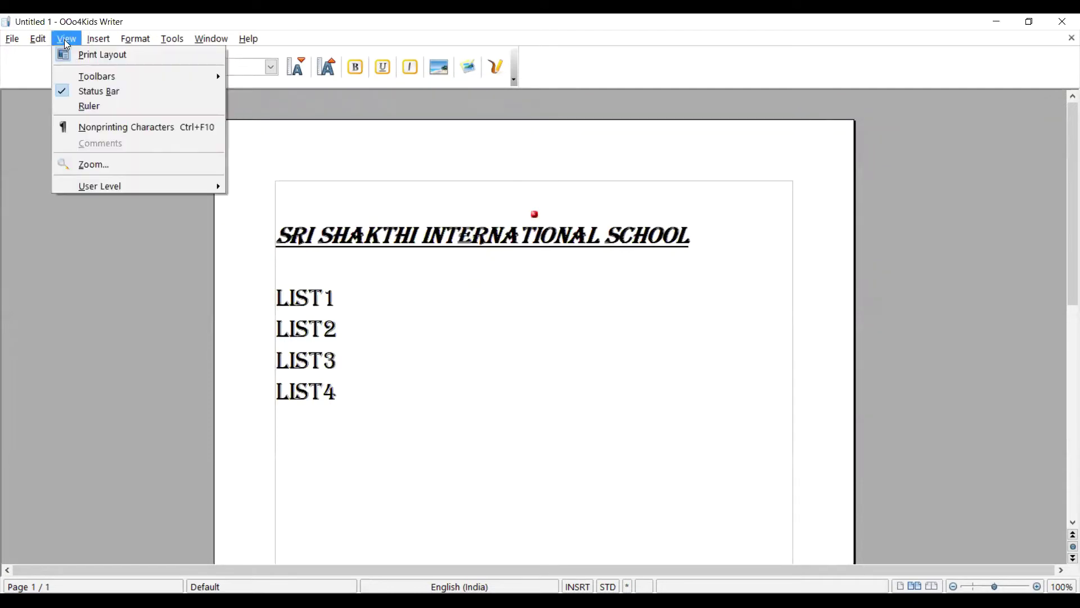
left_click(85, 107)
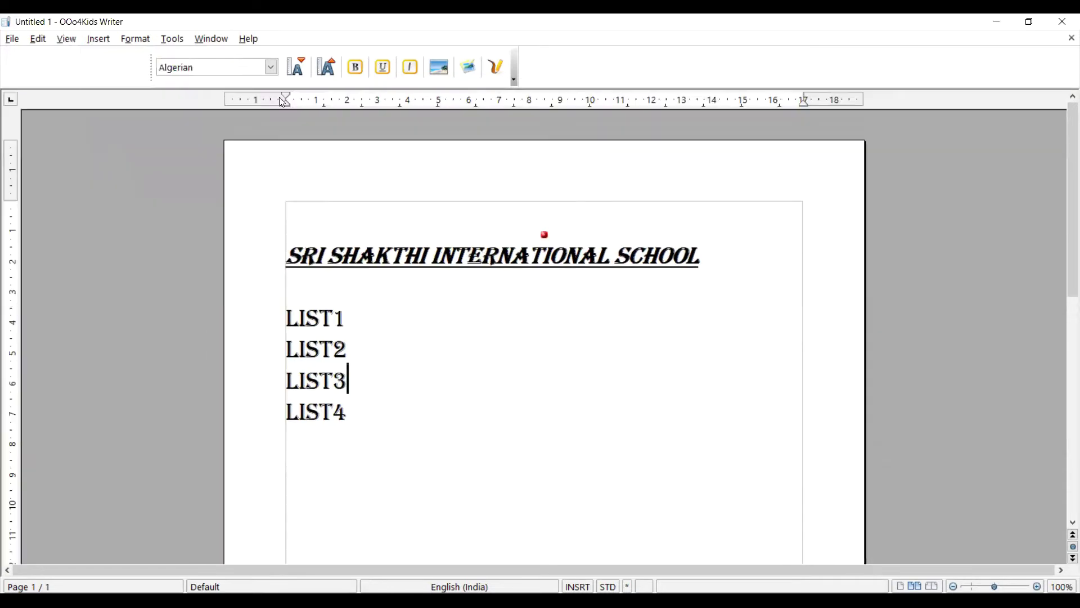
left_click(74, 41)
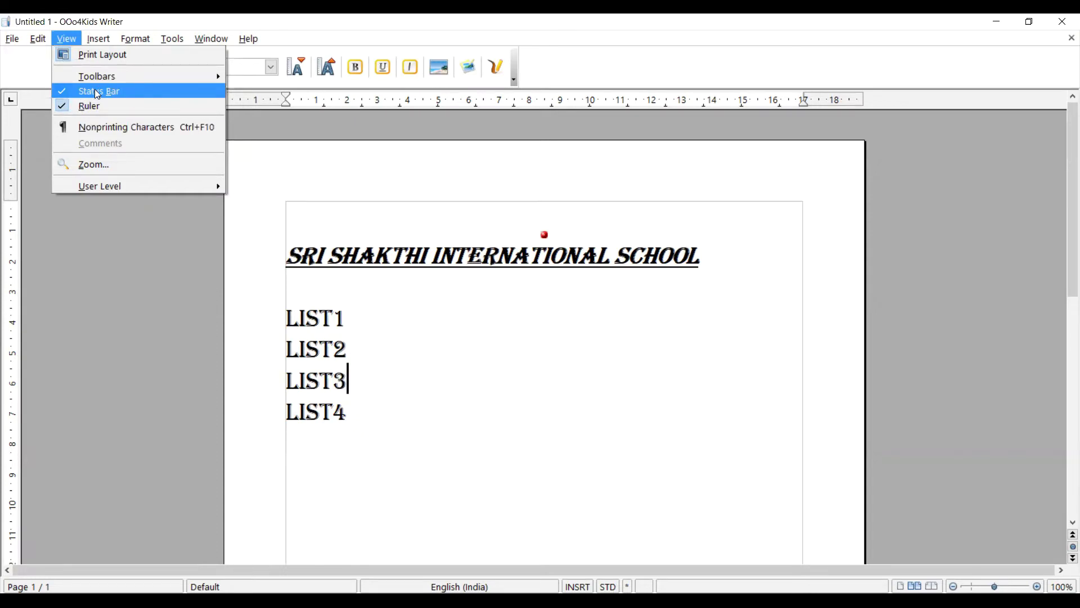
left_click(97, 93)
left_click(66, 39)
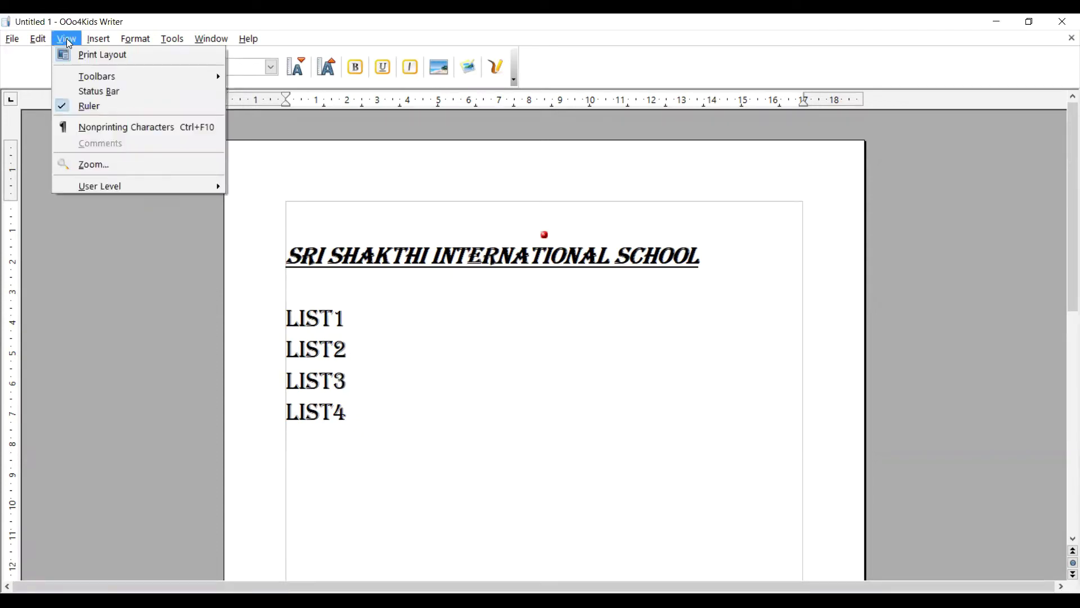
left_click(90, 96)
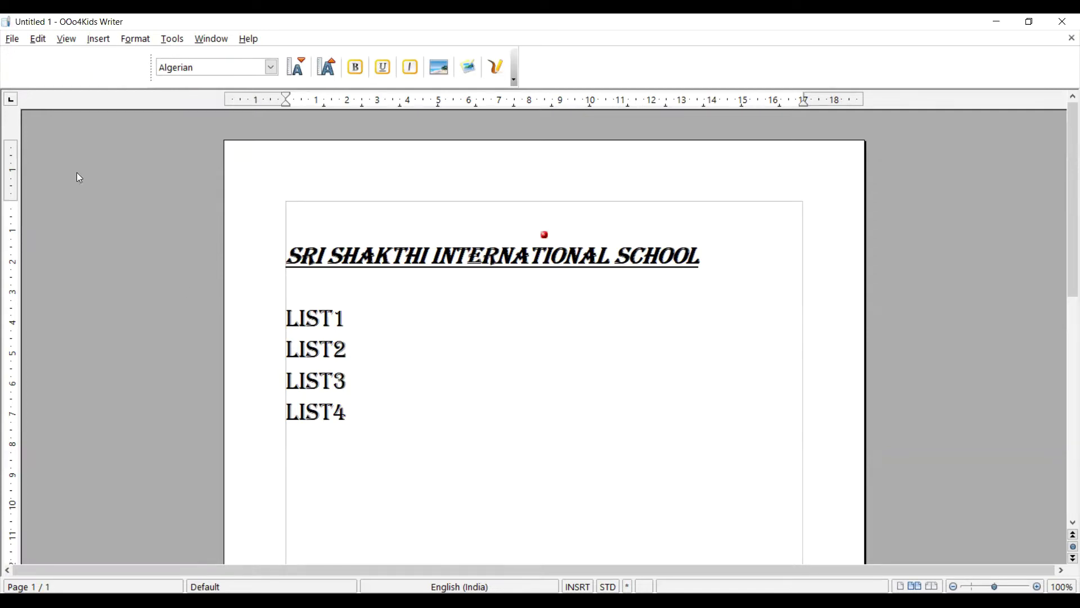
left_click(65, 39)
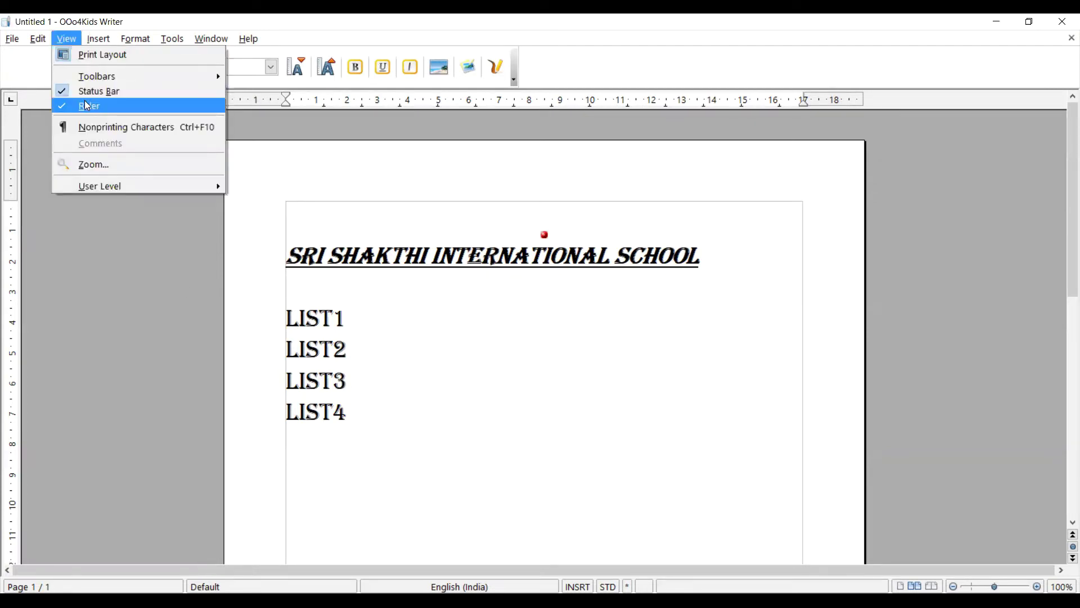
Step: Show the Bullets and Numbering toolbar and select the LIST1 to LIST4 lines
mouse_move(98, 76)
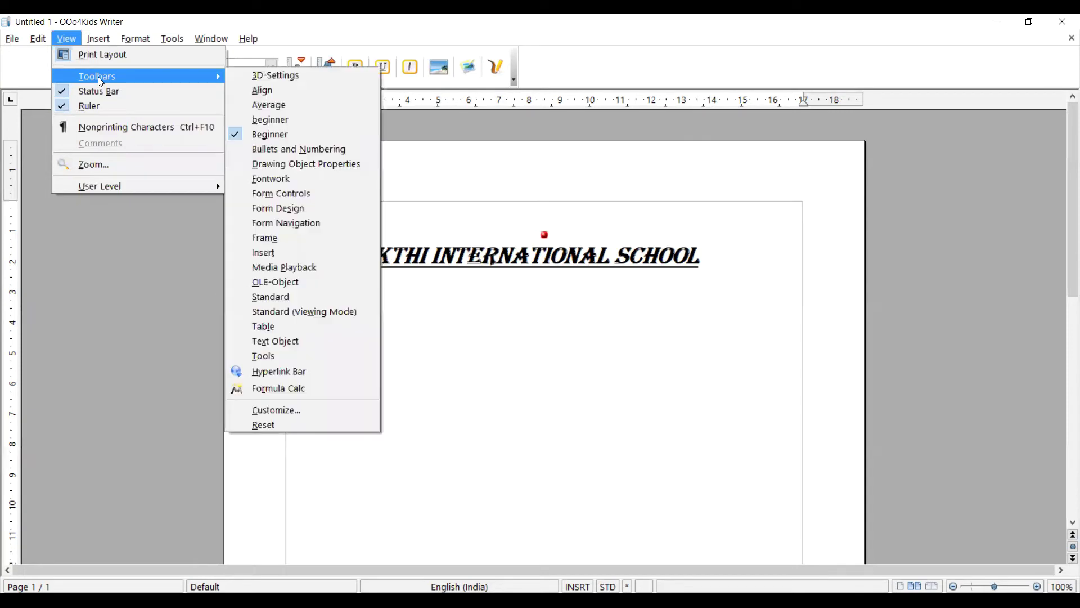
left_click(312, 149)
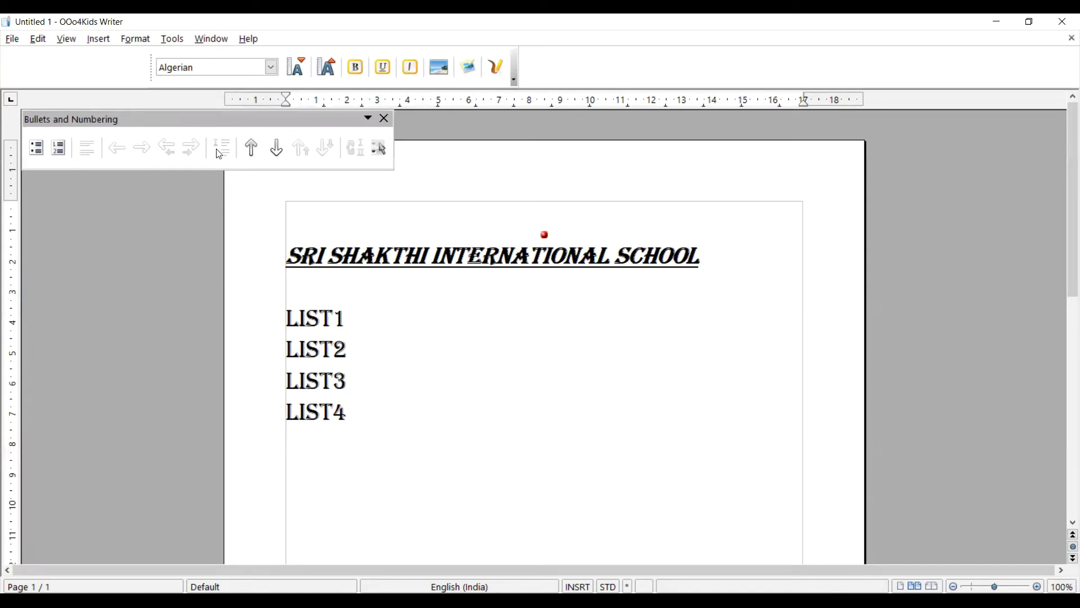
left_click_drag(386, 422, 288, 316)
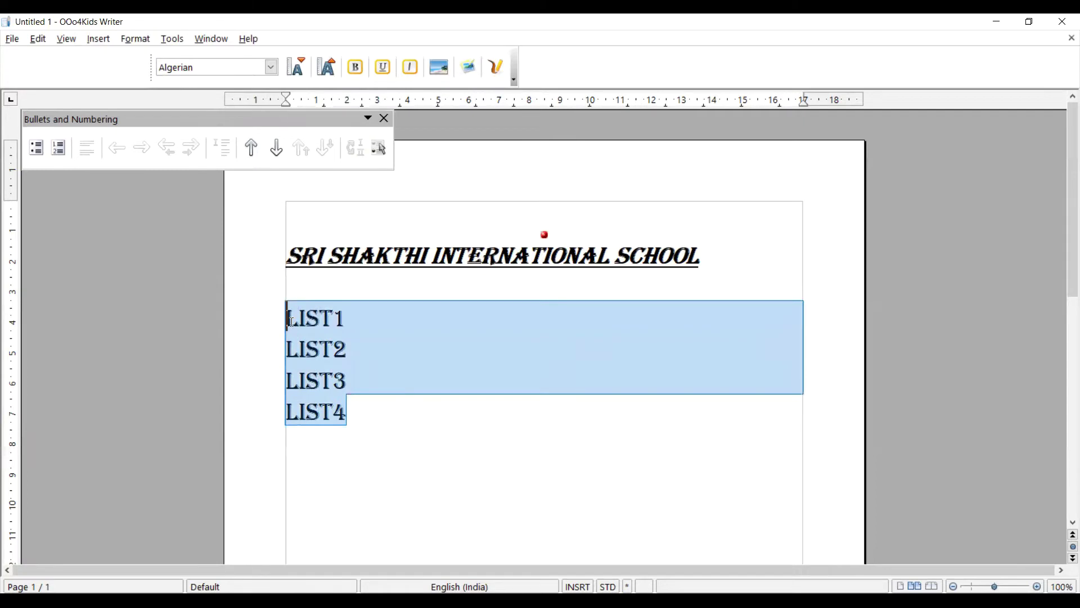
Step: Apply bullets to LIST1–LIST4, remove them again, and reselect the plain lines
left_click(37, 149)
left_click(448, 437)
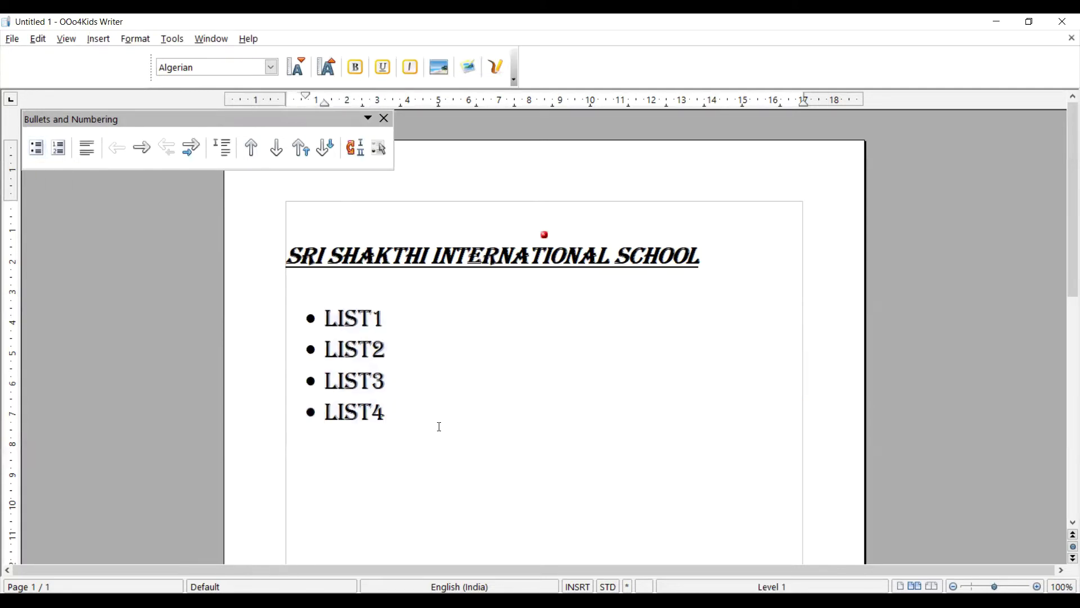
left_click_drag(386, 412, 327, 318)
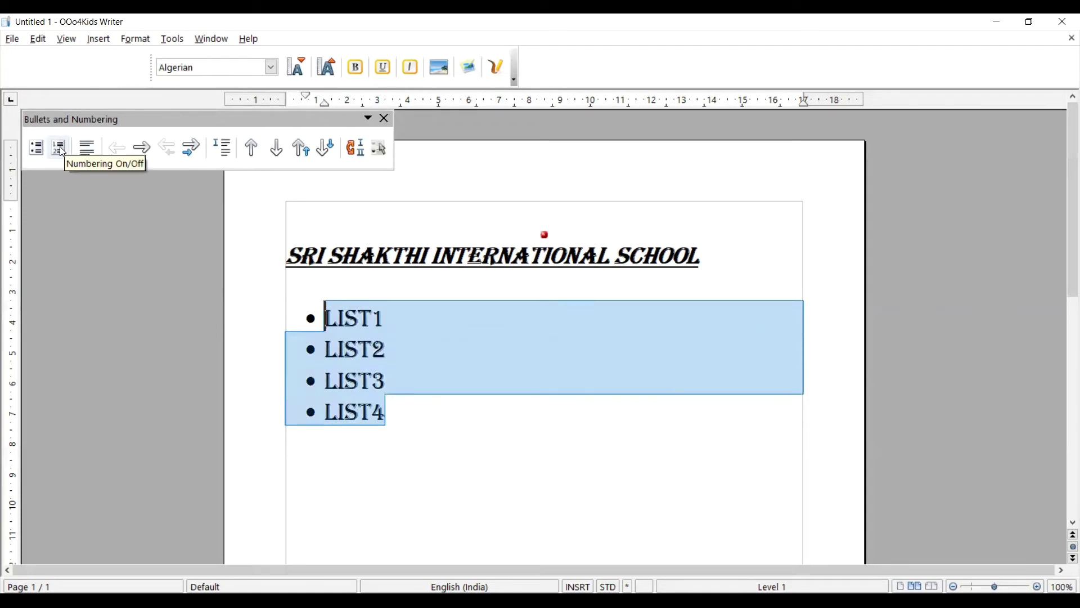
left_click(38, 153)
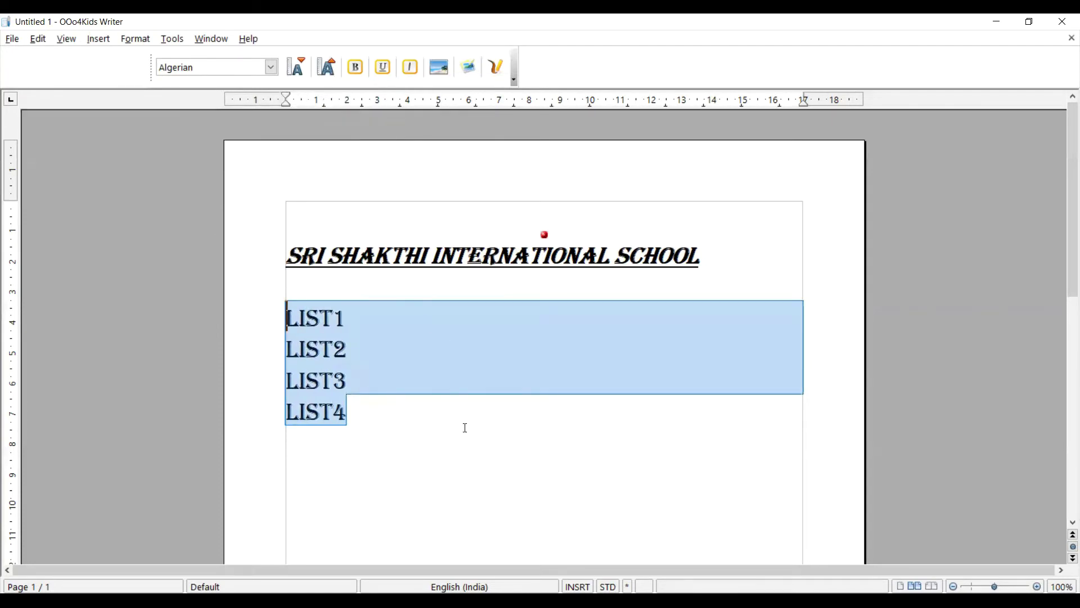
left_click_drag(360, 413, 287, 316)
left_click(67, 38)
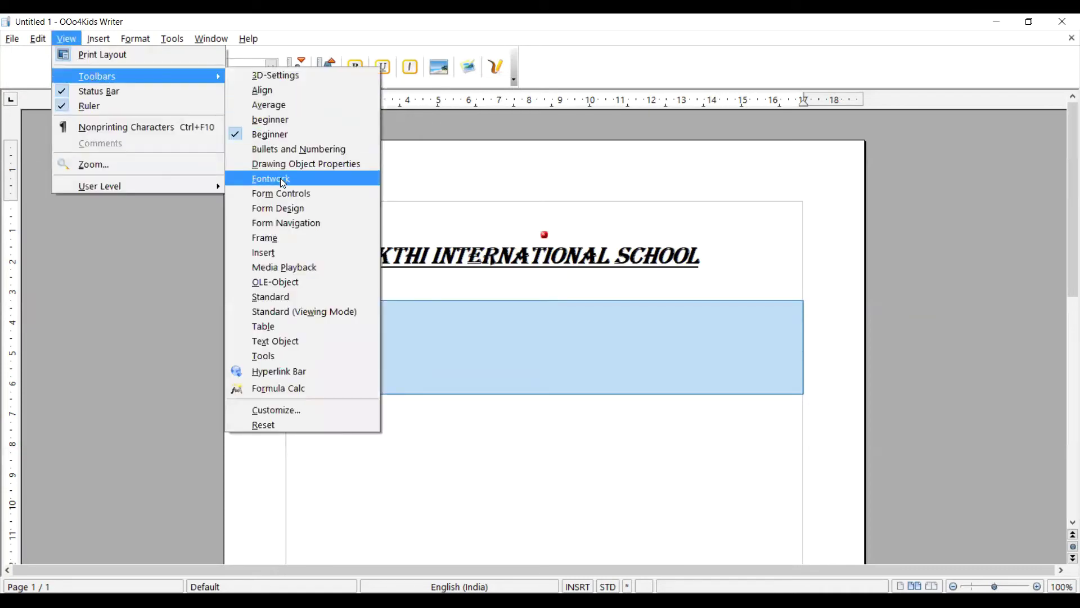
Step: Restore the Bullets and Numbering toolbar and number the selected lines 1. to 4
left_click(288, 149)
left_click(68, 153)
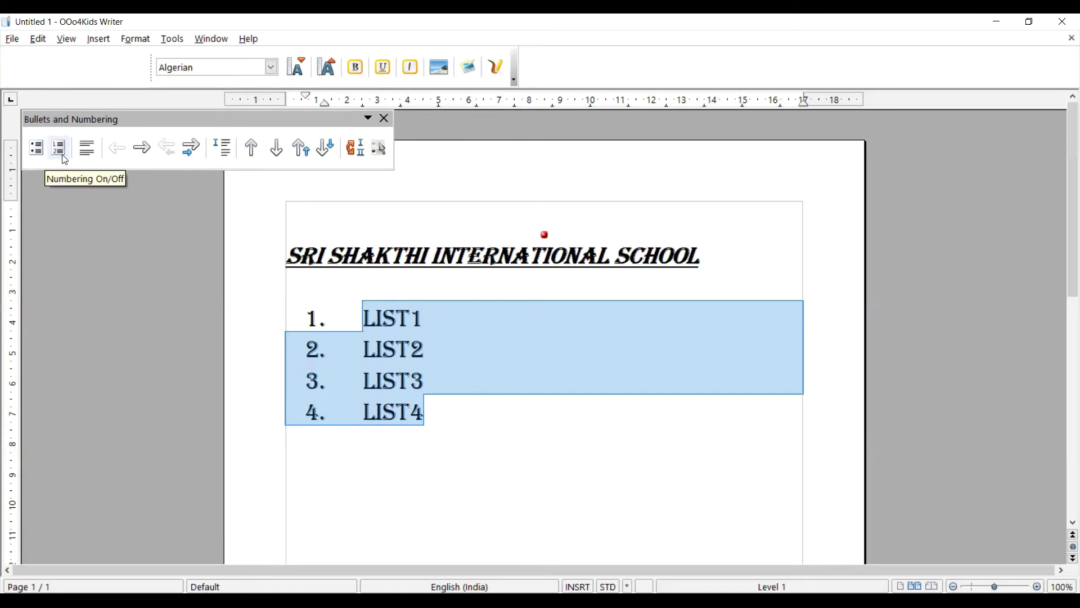
Step: Demote and promote the numbered list until all four items sit at level 3
left_click(142, 150)
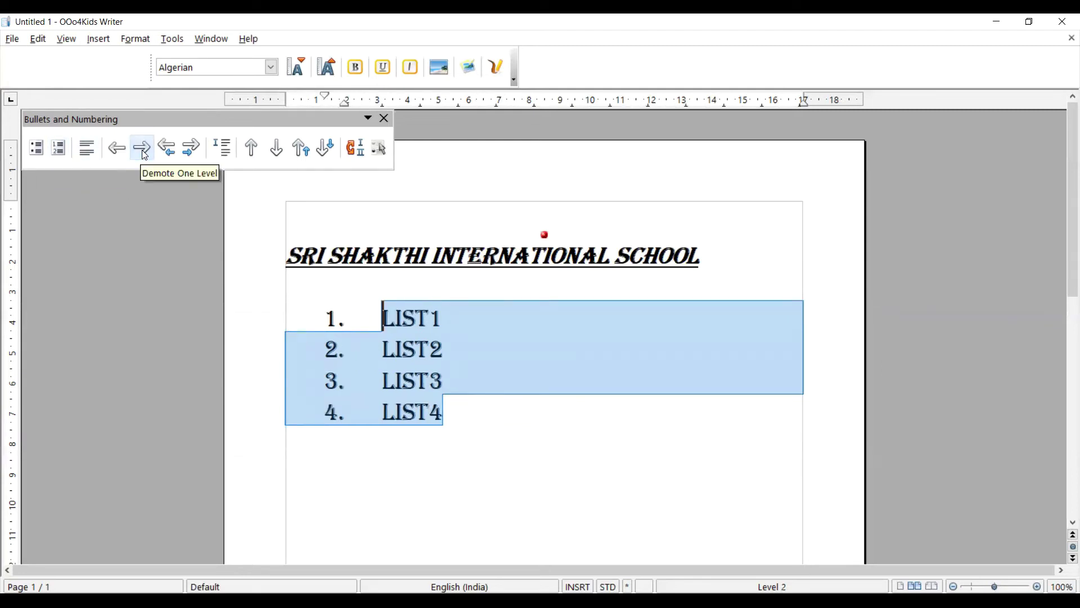
left_click(144, 152)
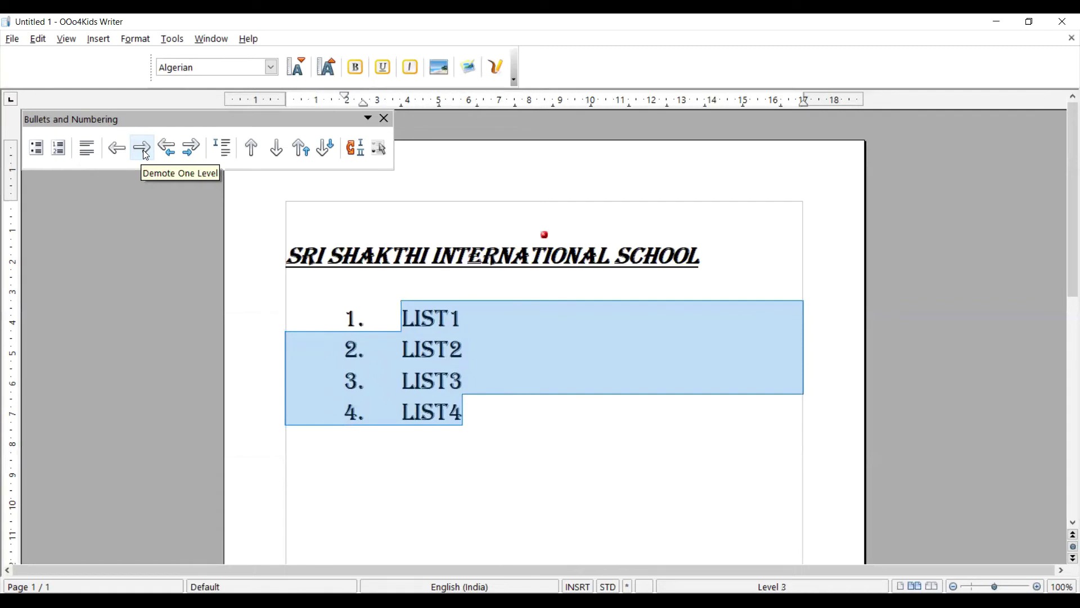
left_click(144, 150)
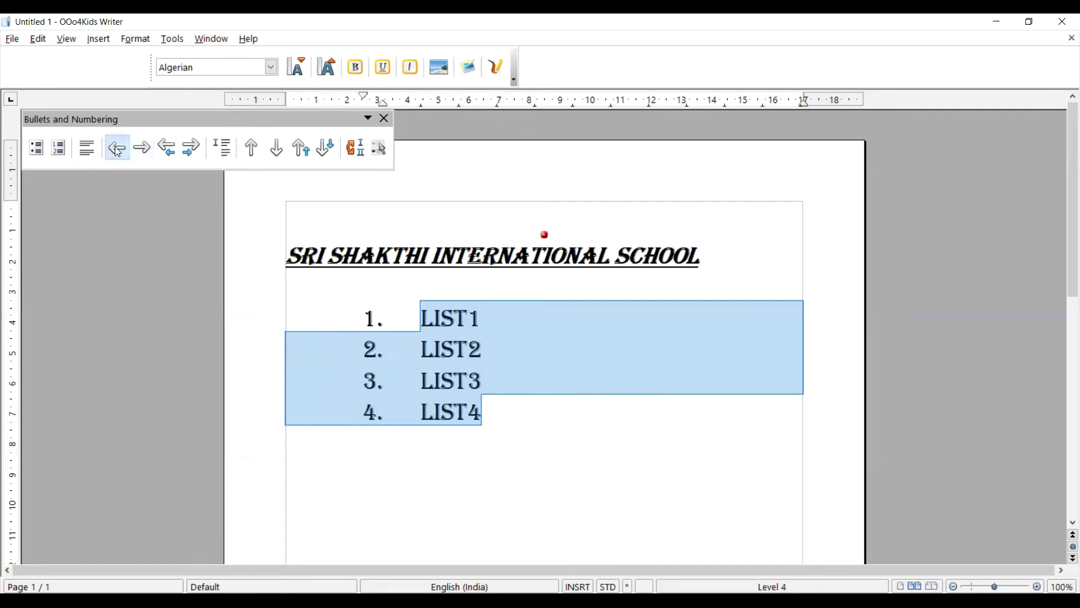
left_click(117, 151)
left_click(116, 149)
left_click(117, 149)
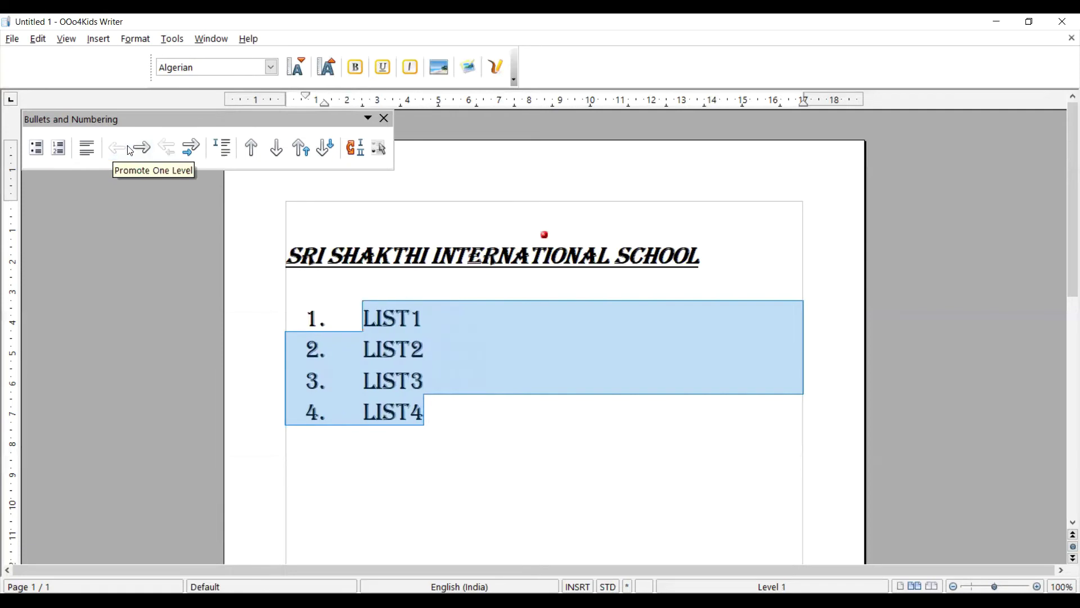
left_click(143, 150)
left_click(144, 151)
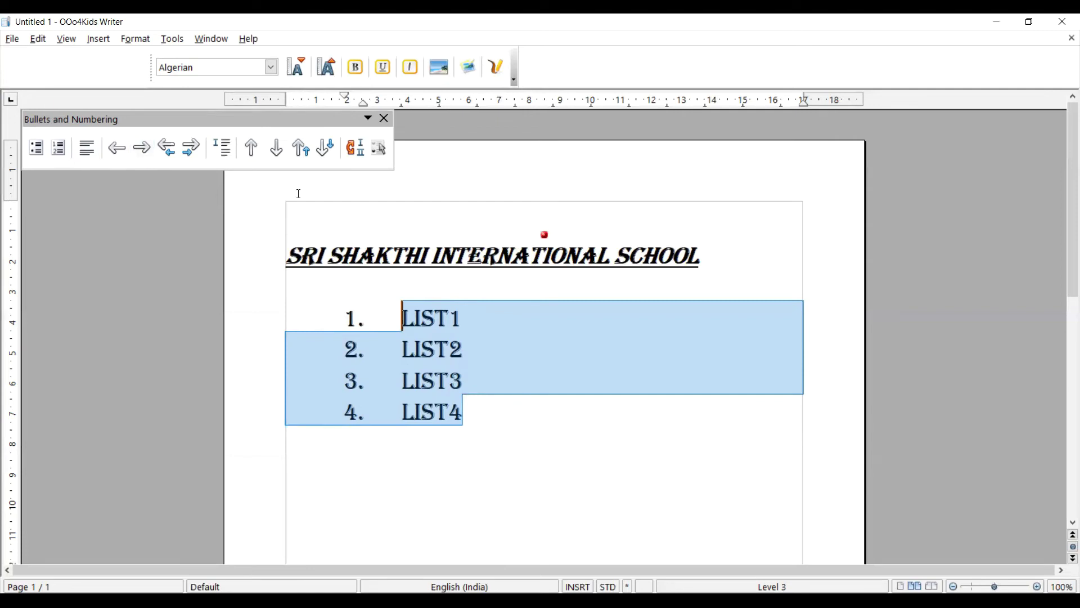
left_click(492, 434)
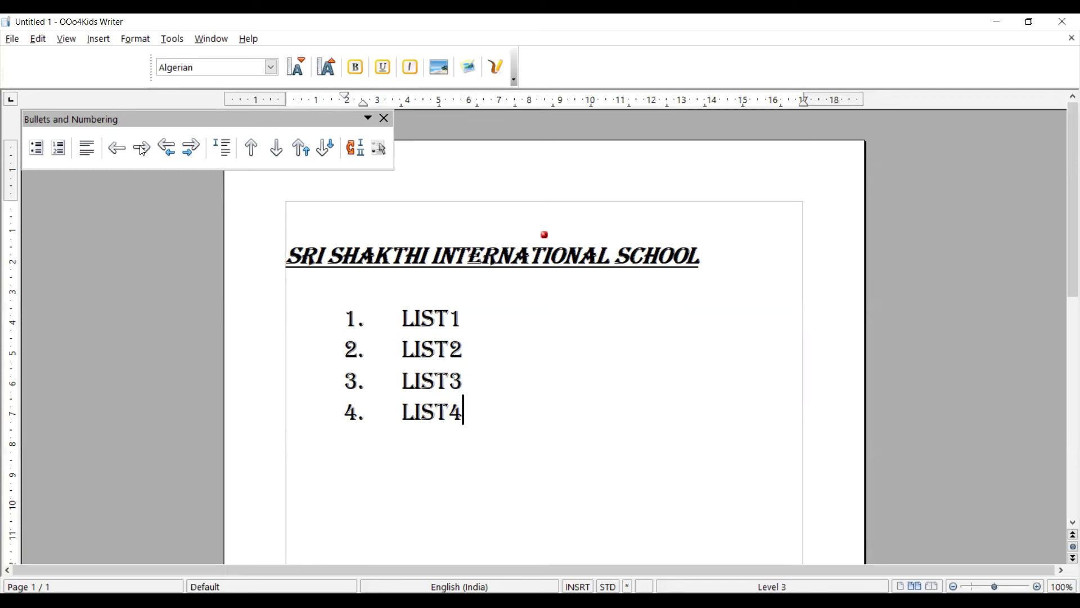
Step: Close the floating Bullets and Numbering toolbar and bring up View > Toolbars
left_click(385, 118)
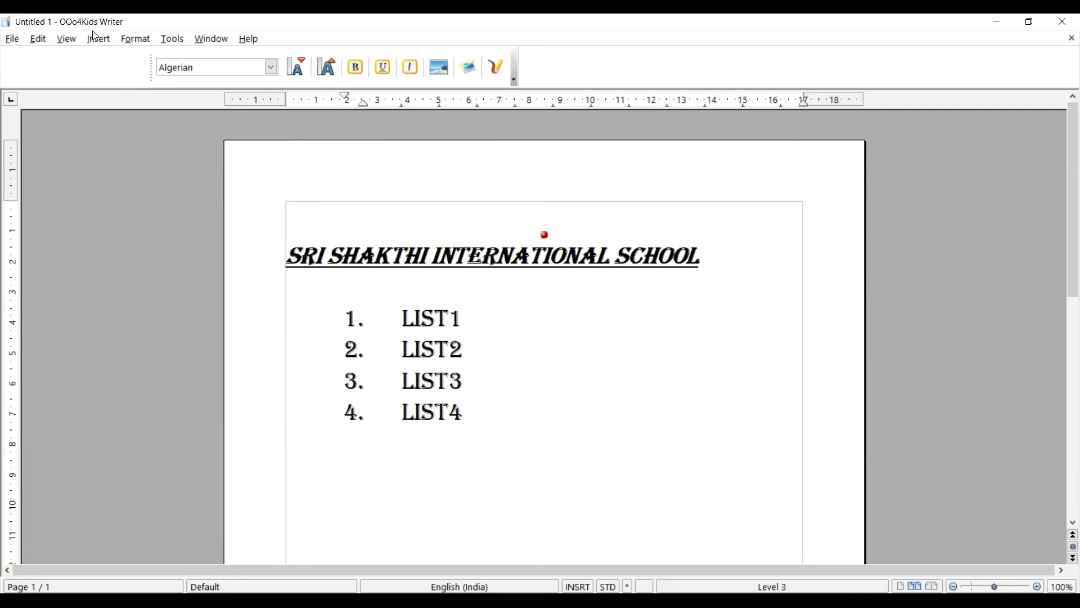
left_click(69, 40)
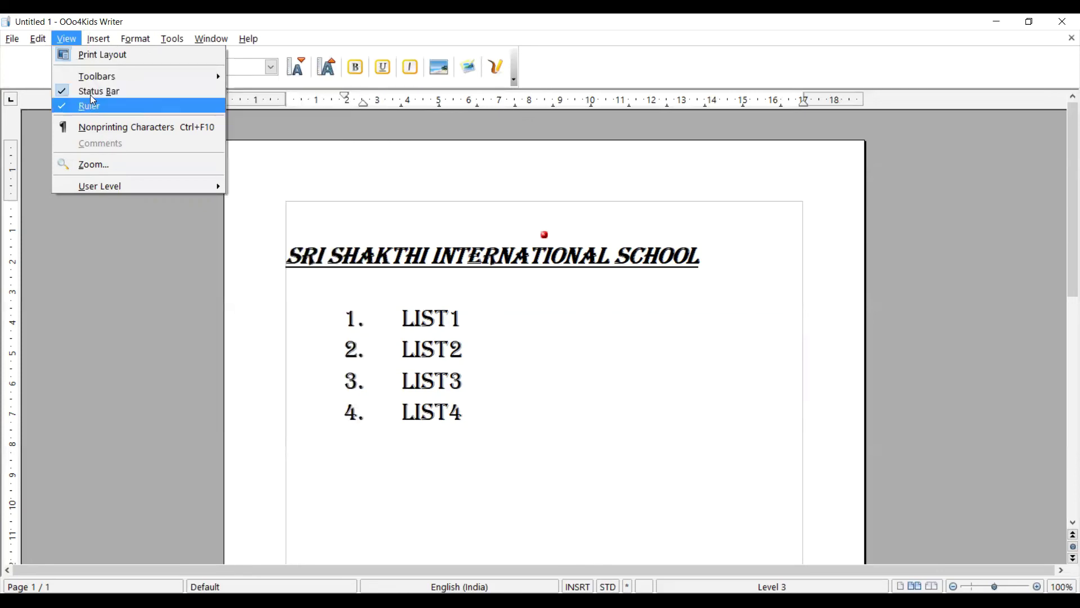
mouse_move(97, 80)
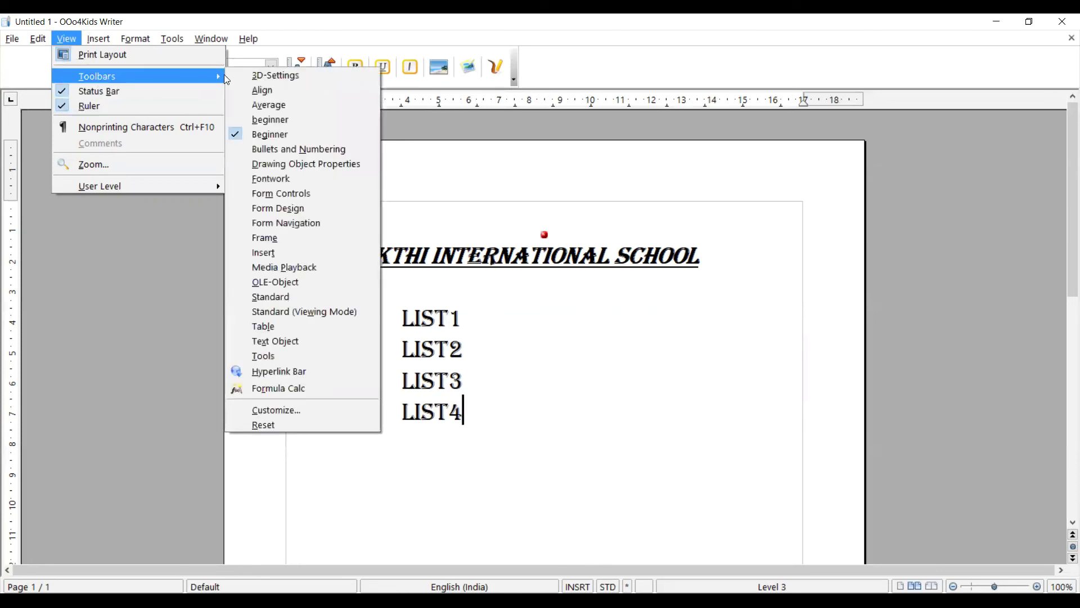